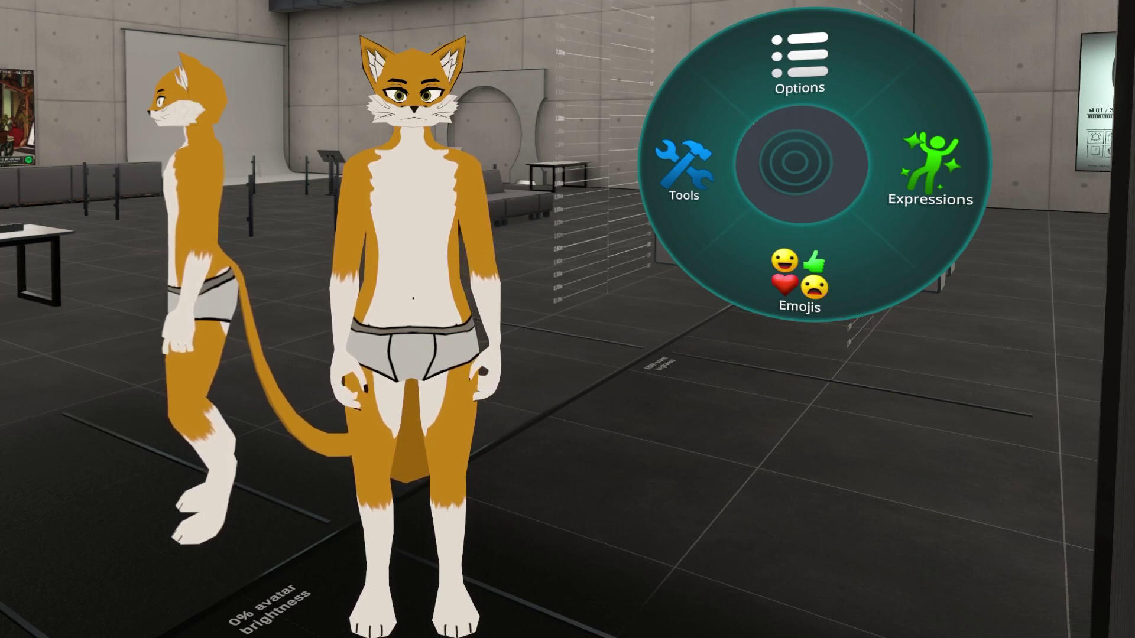
Go to Expressions > Body in the Action Menu and toggle off the avatar's Credit sign.
left_click(931, 171)
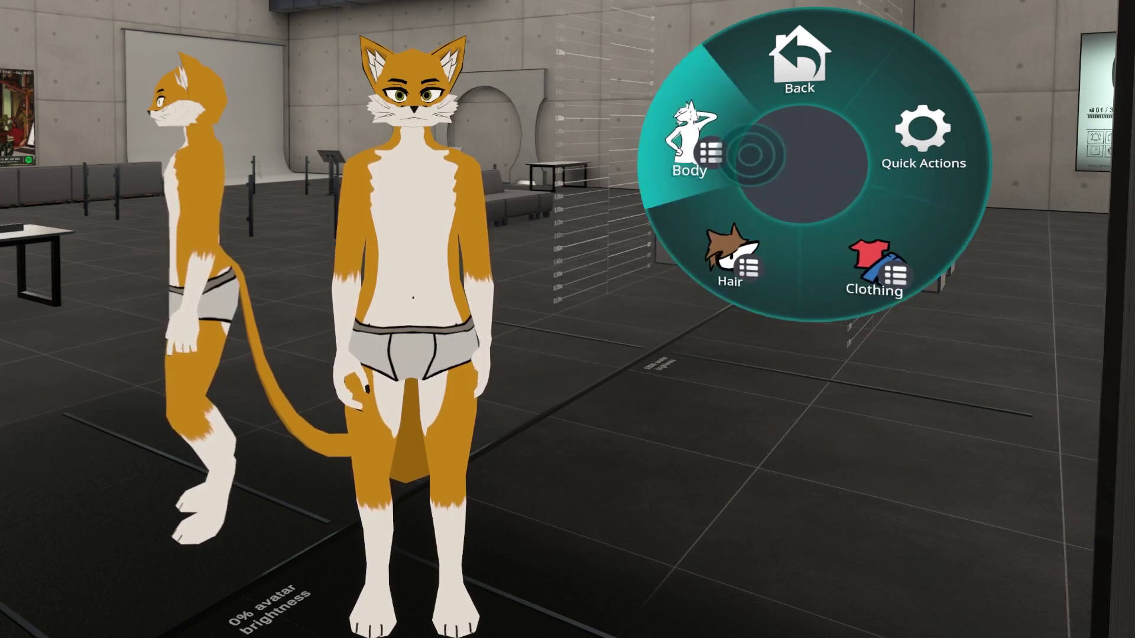
left_click(751, 154)
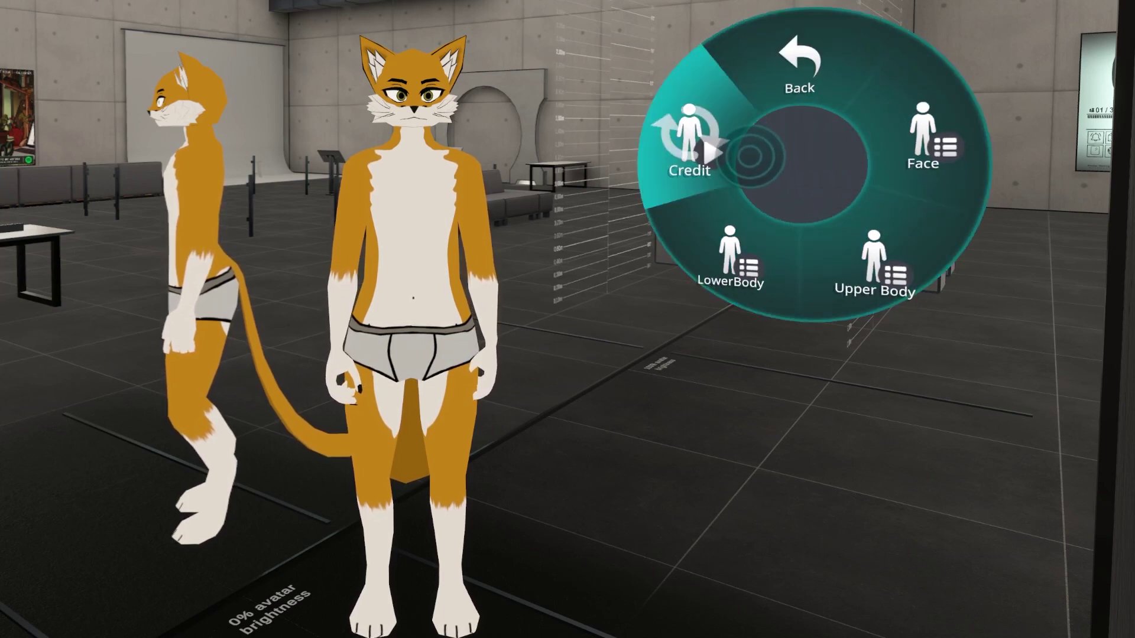
left_click(749, 157)
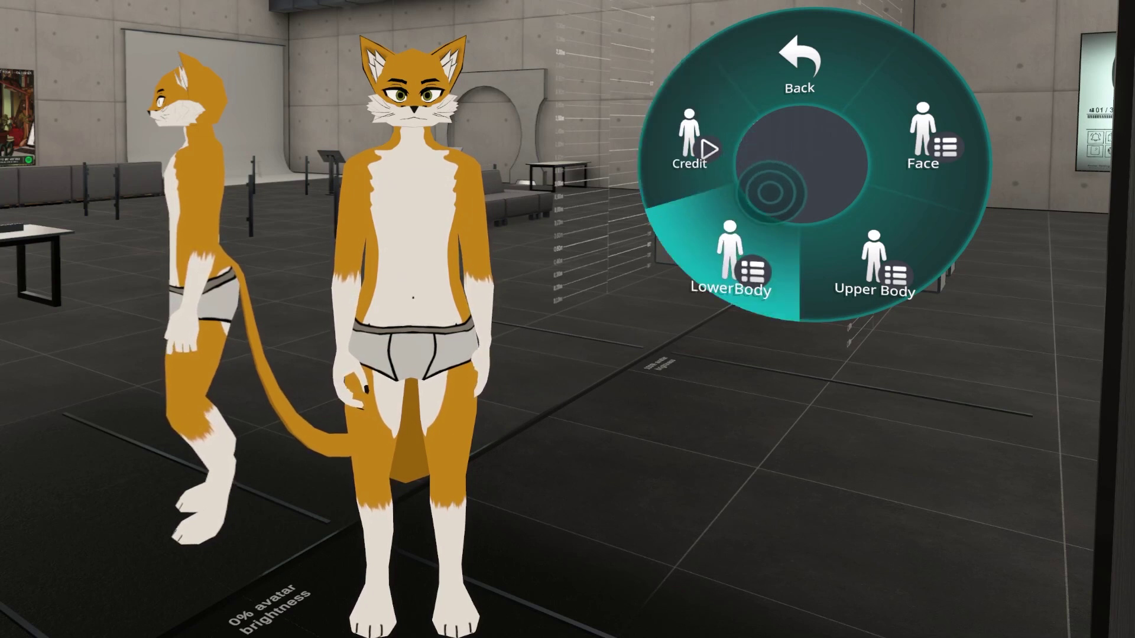
In LowerBody, set Tail Thickness to 60% and Hip Size to 66%.
left_click(765, 239)
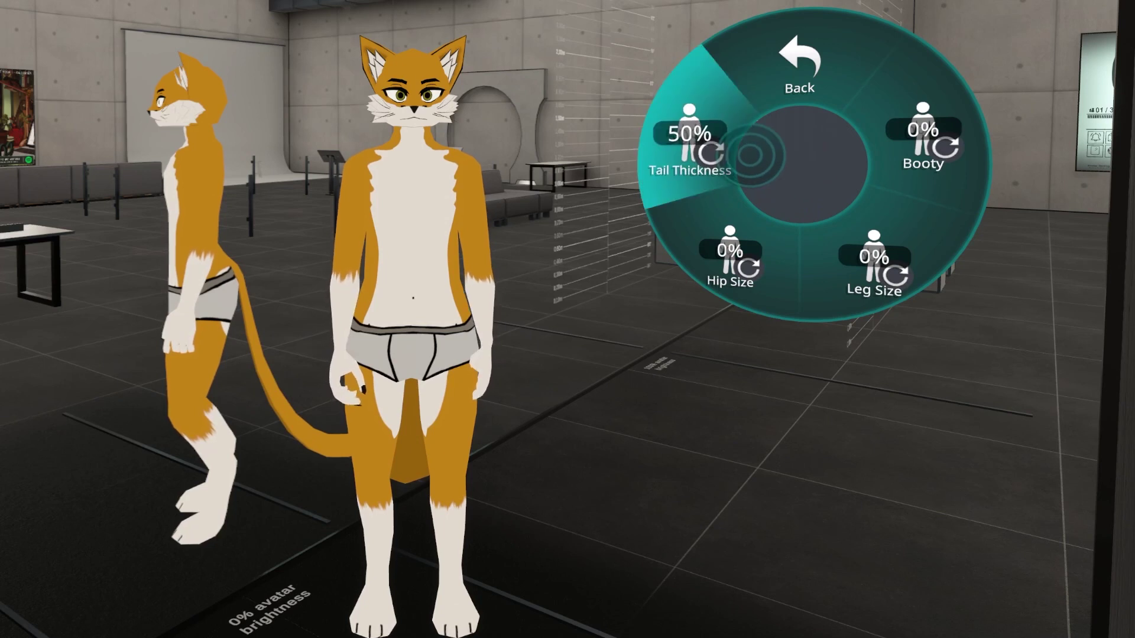
left_click(770, 159)
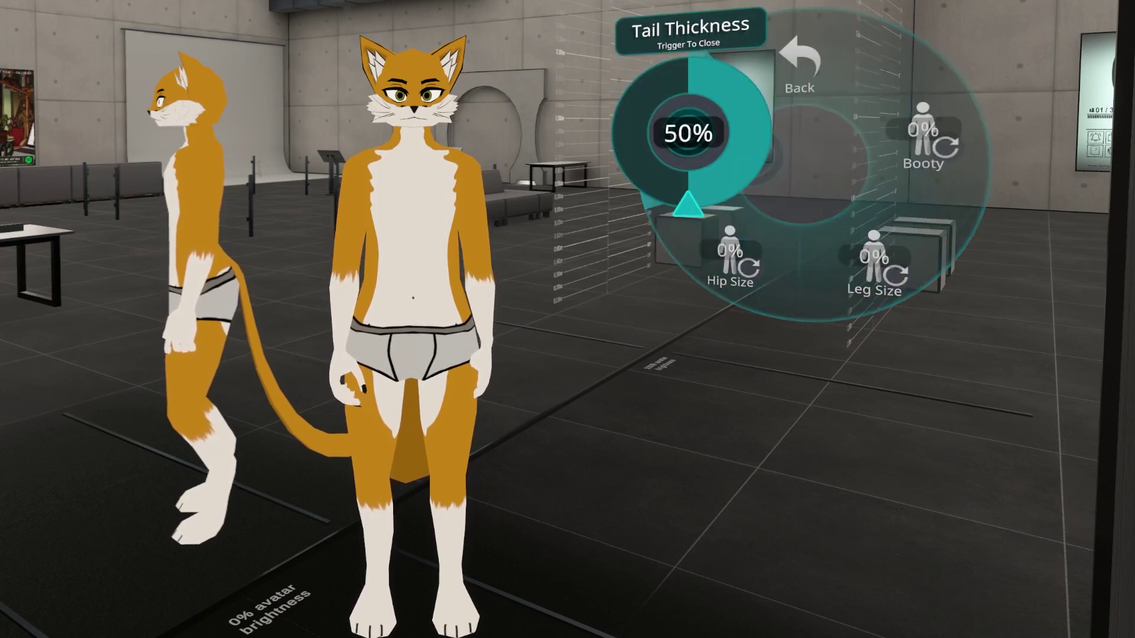
left_click_drag(688, 133, 664, 177)
left_click(664, 177)
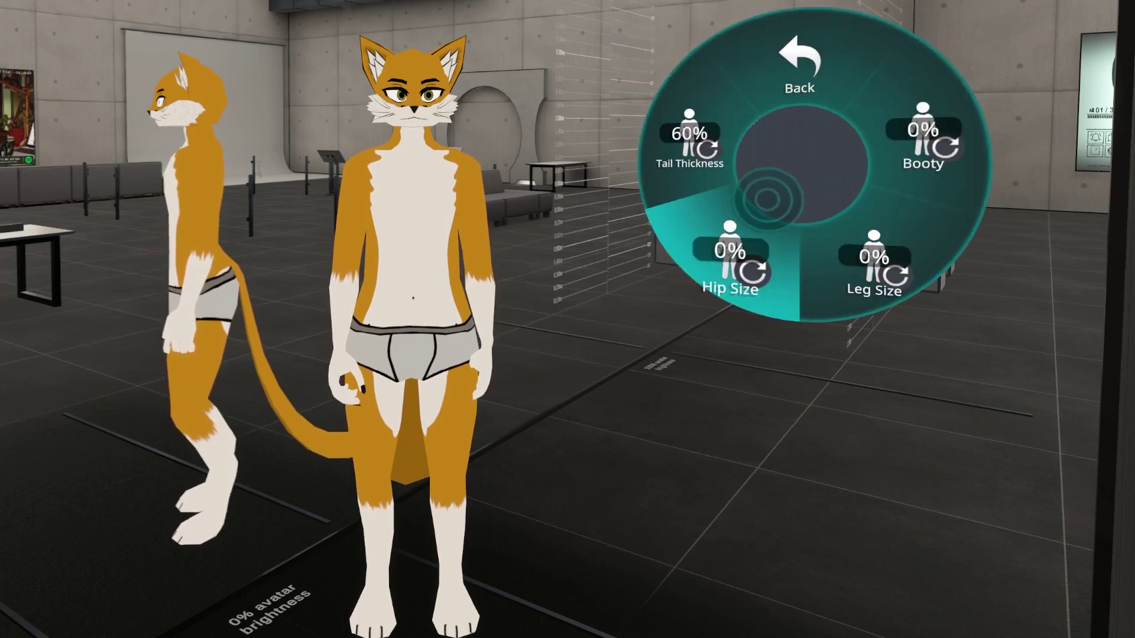
left_click(731, 254)
mouse_move(728, 222)
left_mouse_down()
mouse_move(741, 214)
mouse_move(763, 282)
mouse_move(693, 265)
mouse_move(704, 218)
mouse_move(729, 213)
left_mouse_up()
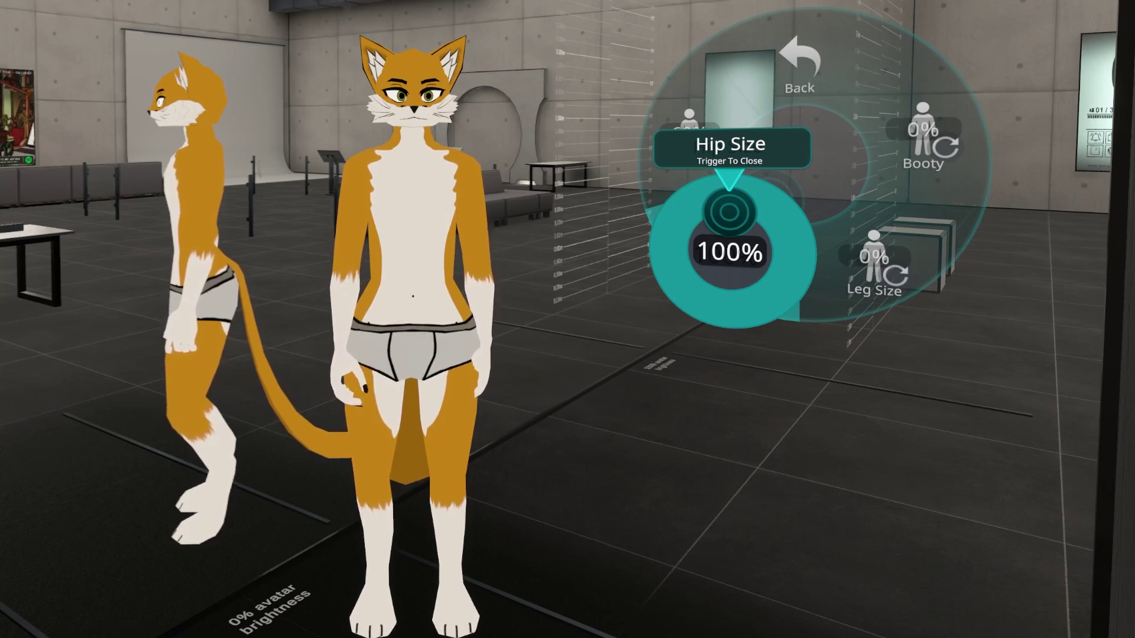
mouse_move(730, 177)
left_mouse_down()
mouse_move(693, 186)
mouse_move(684, 311)
mouse_move(805, 280)
mouse_move(765, 181)
mouse_move(730, 181)
left_mouse_up()
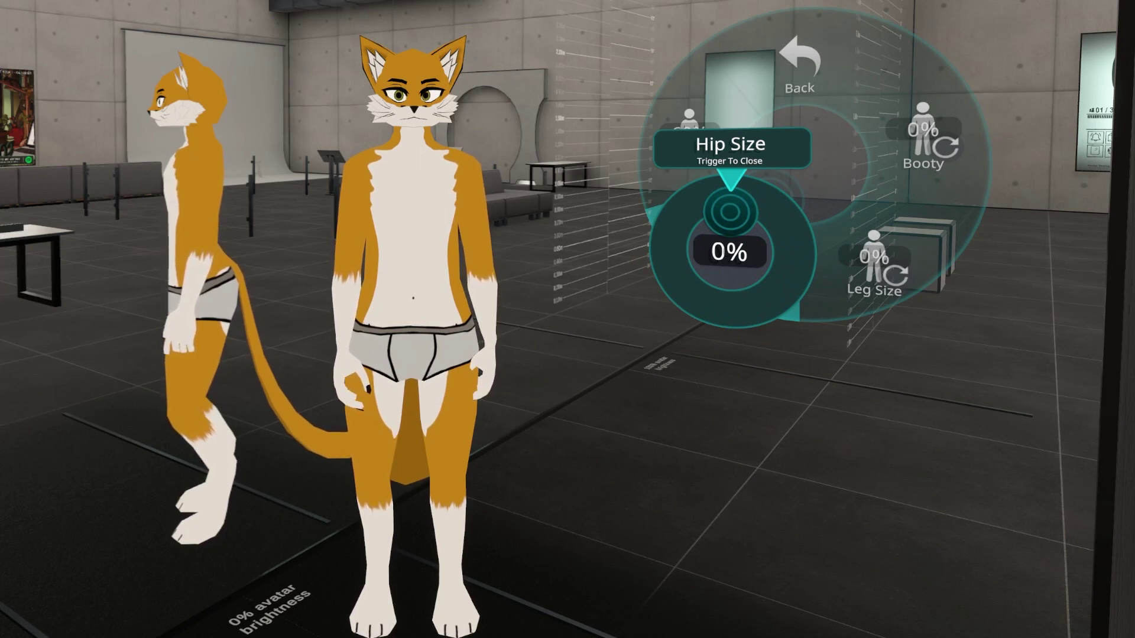
mouse_move(731, 180)
left_mouse_down()
mouse_move(805, 240)
mouse_move(681, 307)
mouse_move(662, 289)
left_mouse_up()
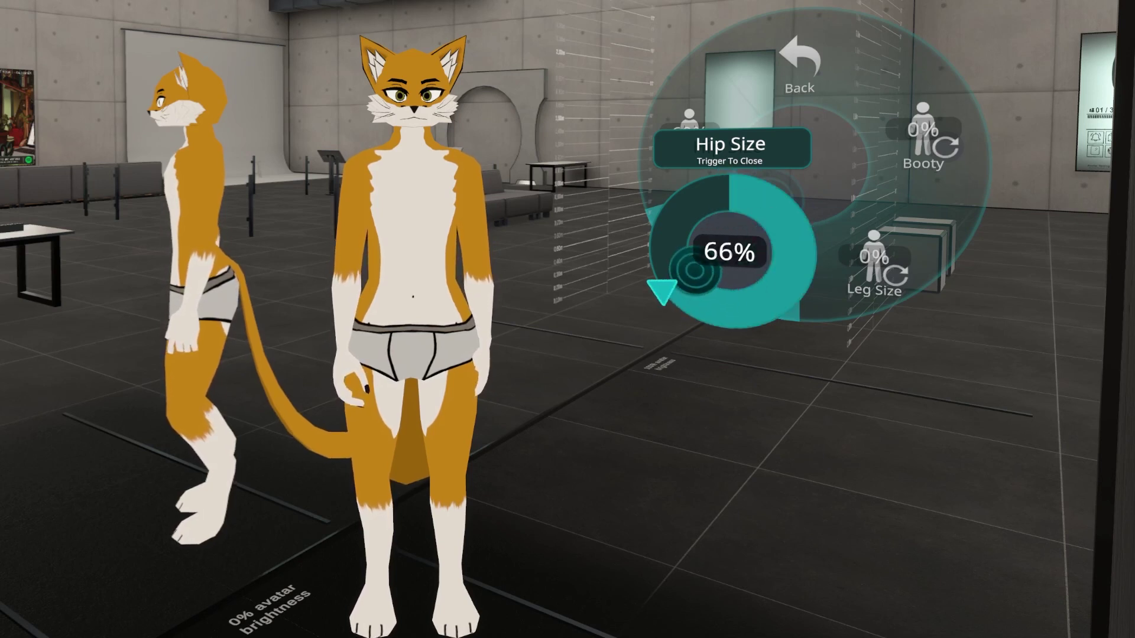
left_click(695, 269)
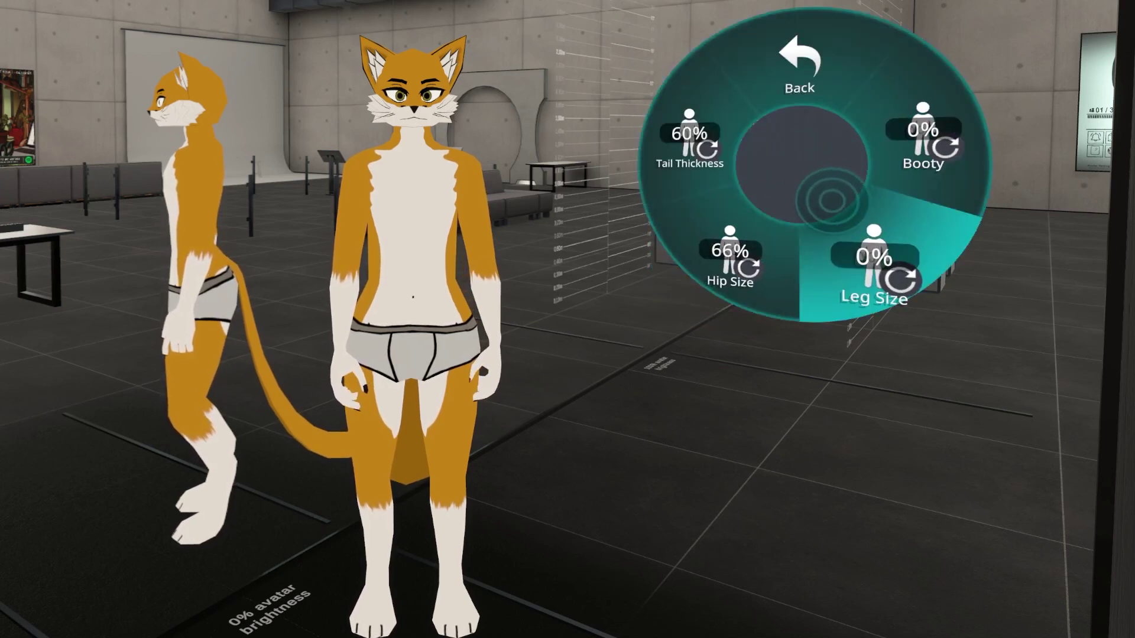
Set Leg Size to 83% and Booty to 45%, then return to the body categories.
left_click(874, 269)
left_click_drag(874, 259, 828, 235)
left_click(828, 235)
left_click(923, 127)
left_click_drag(924, 127, 940, 169)
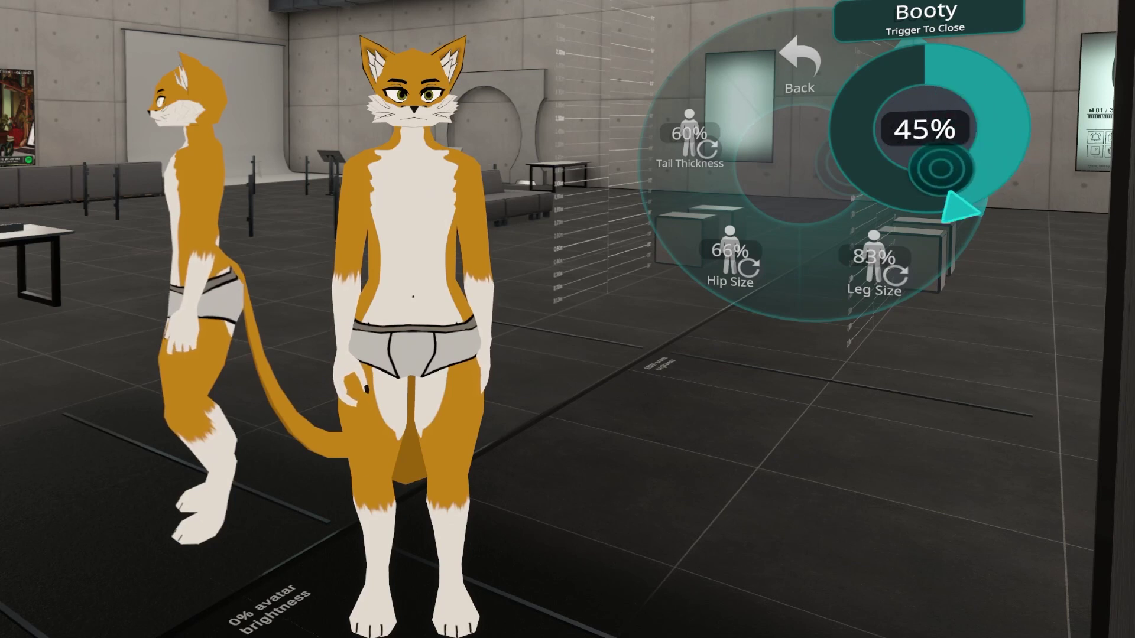
left_click(940, 168)
left_click(795, 148)
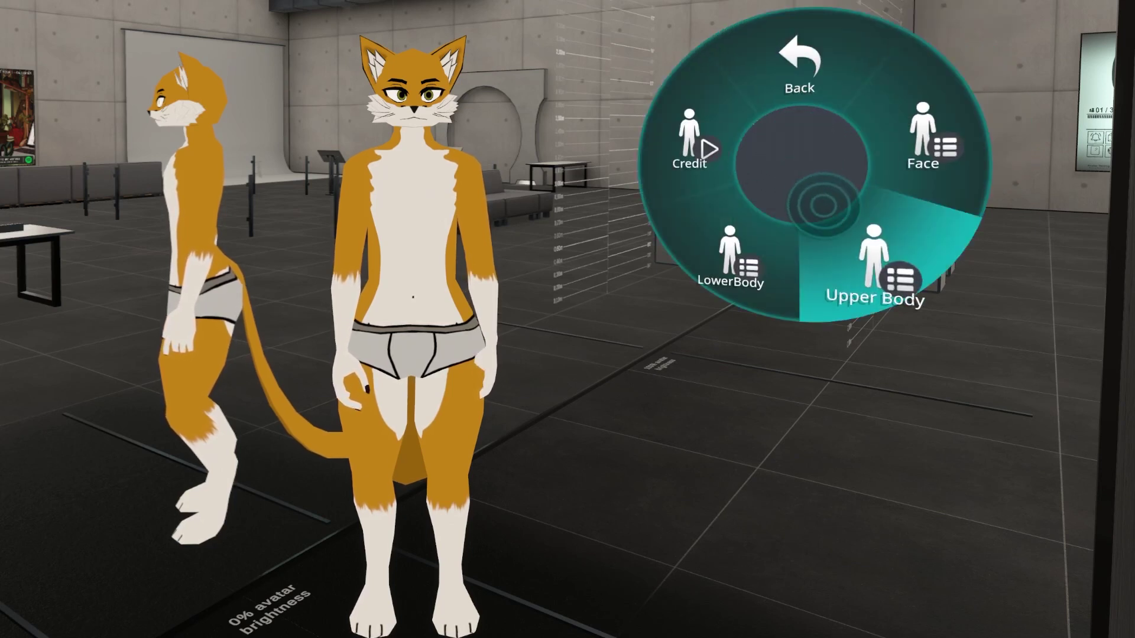
In Upper Body, hide the black nails and set Belly to 29%.
left_click(822, 204)
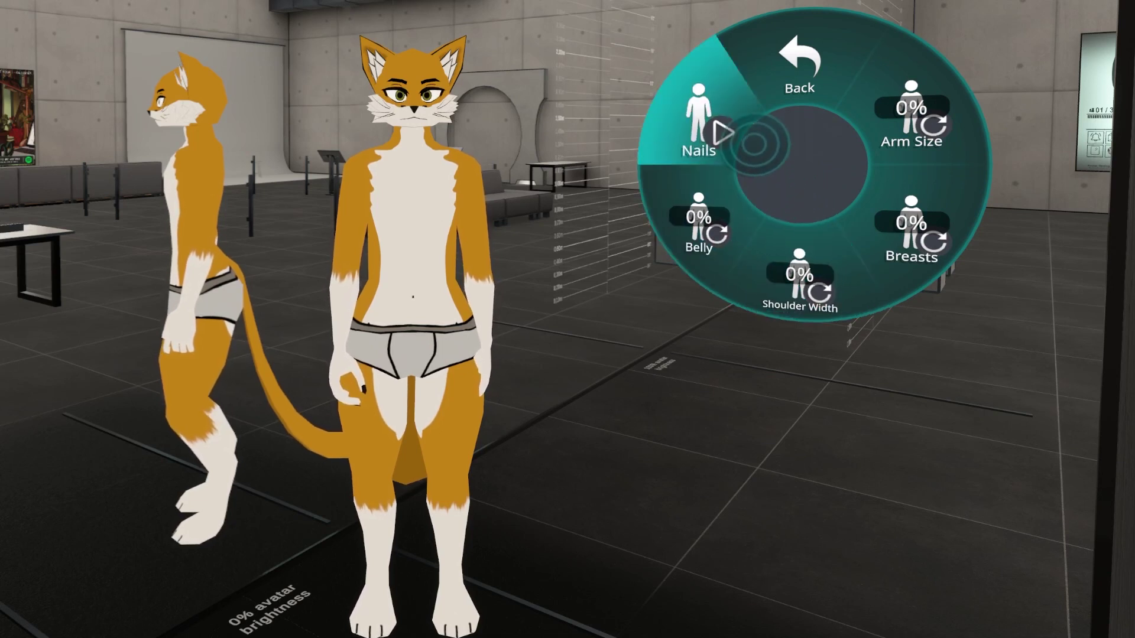
left_click(723, 133)
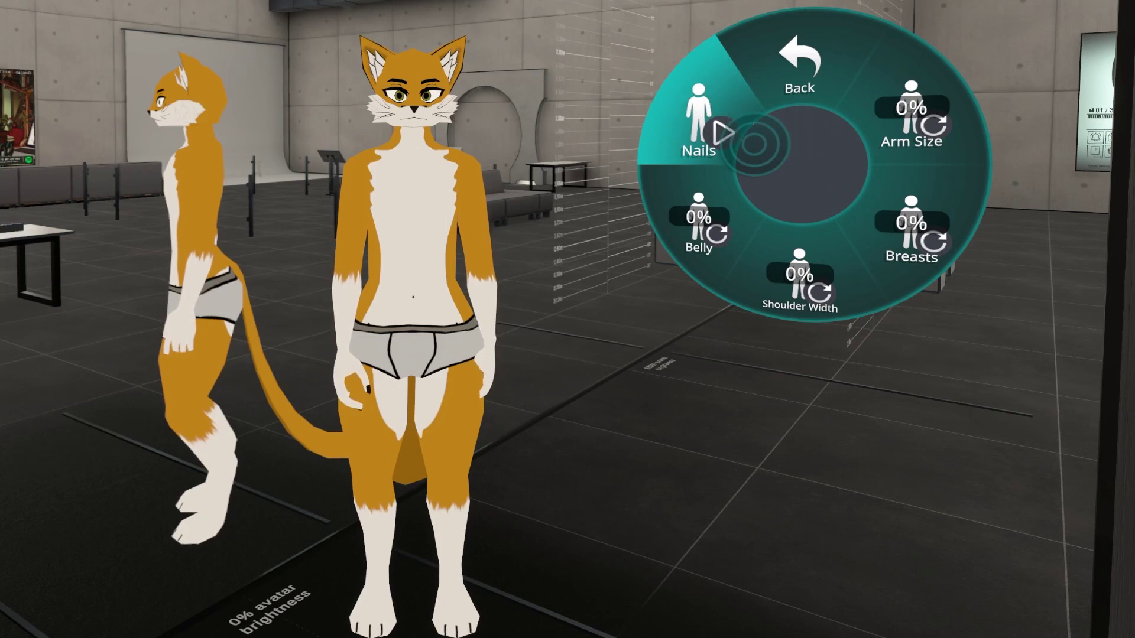
left_click(752, 177)
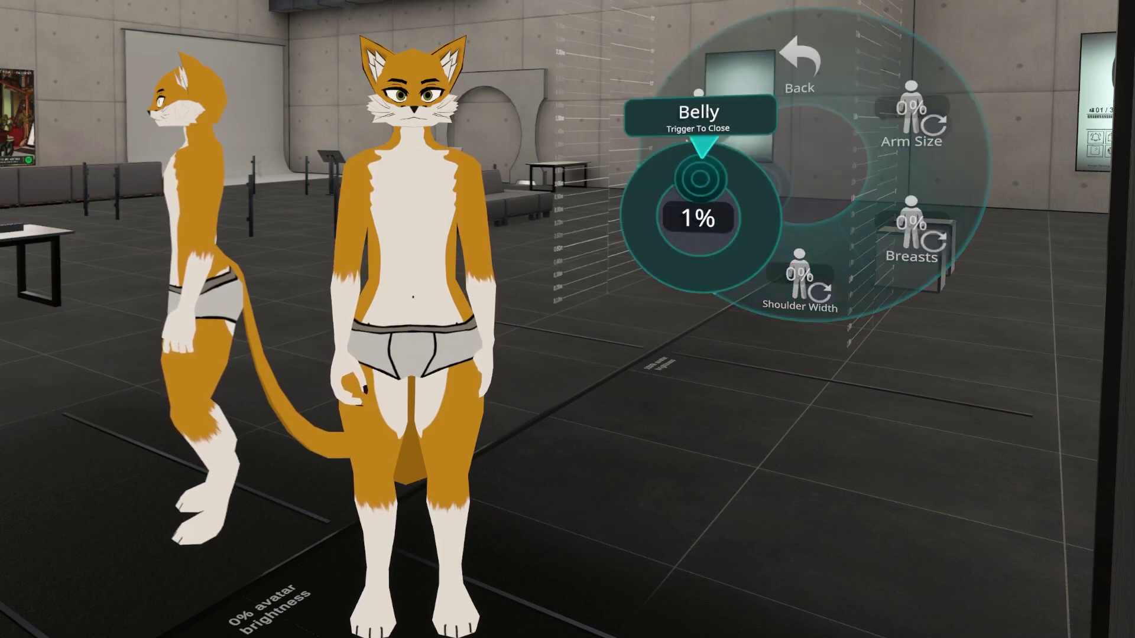
mouse_move(706, 257)
mouse_move(664, 196)
mouse_move(696, 180)
left_click_drag(695, 180, 733, 228)
left_click(689, 185)
left_click(756, 189)
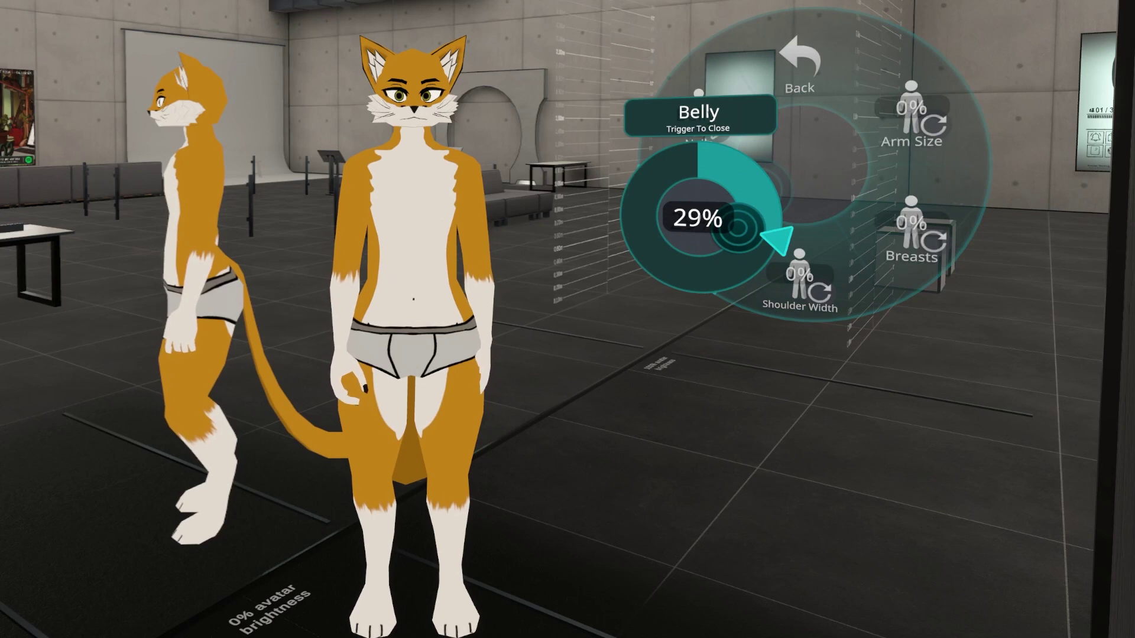
left_click(733, 228)
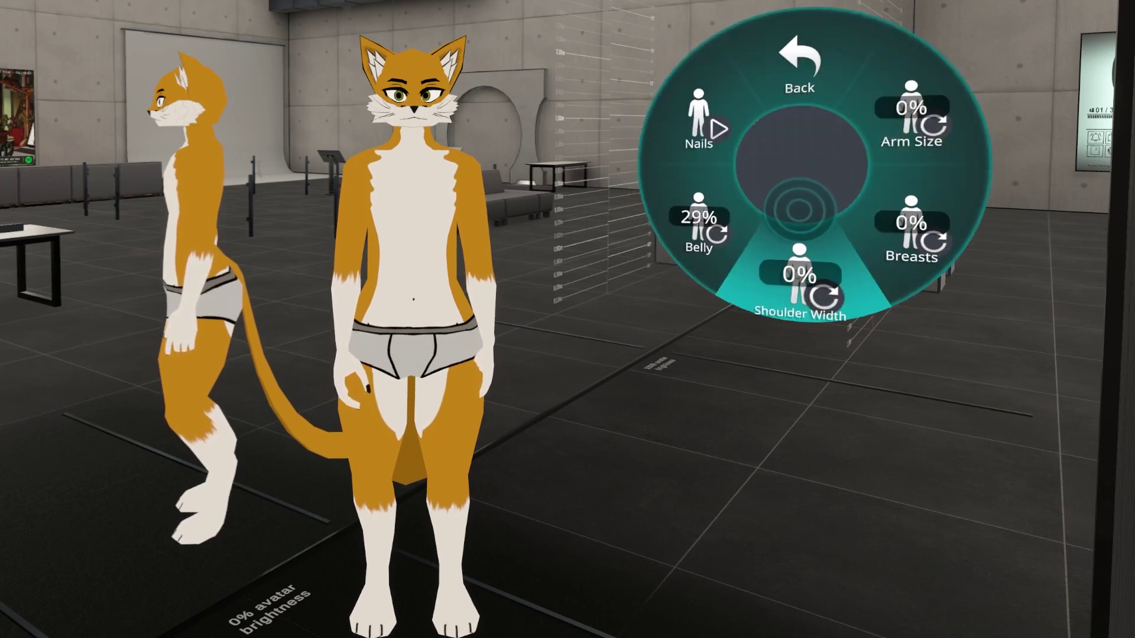
Widen Shoulder Width to 78%.
left_click(799, 209)
left_click_drag(800, 273, 847, 275)
left_click_drag(799, 204, 730, 262)
left_click(731, 262)
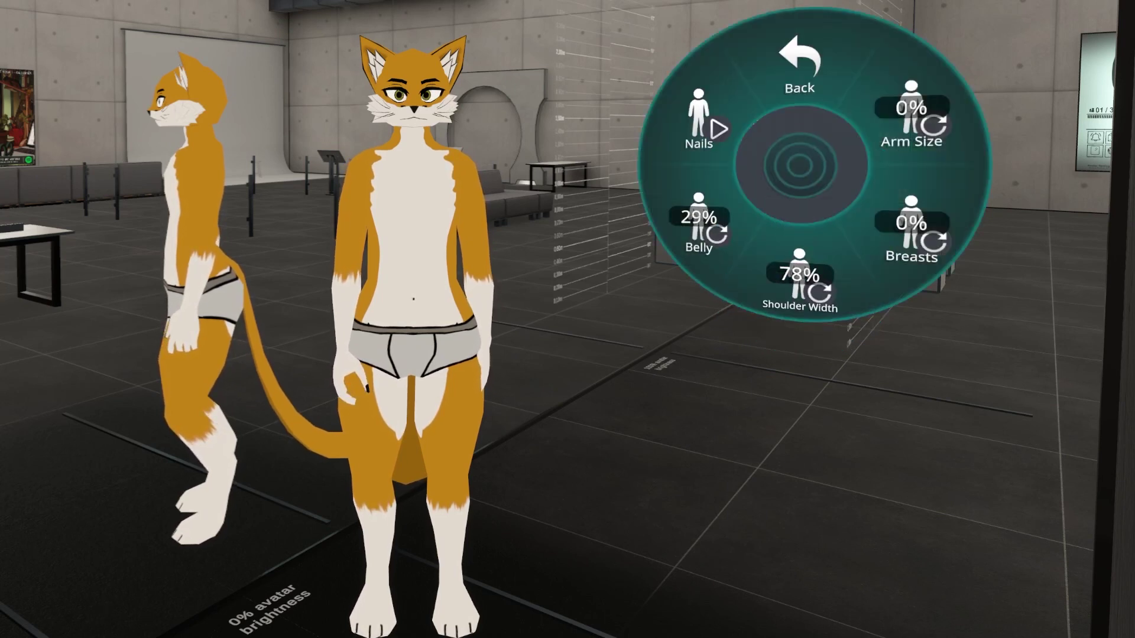
Set Breasts to 25% and Arm Size to 34%, then go back to the body-part categories.
left_click(821, 190)
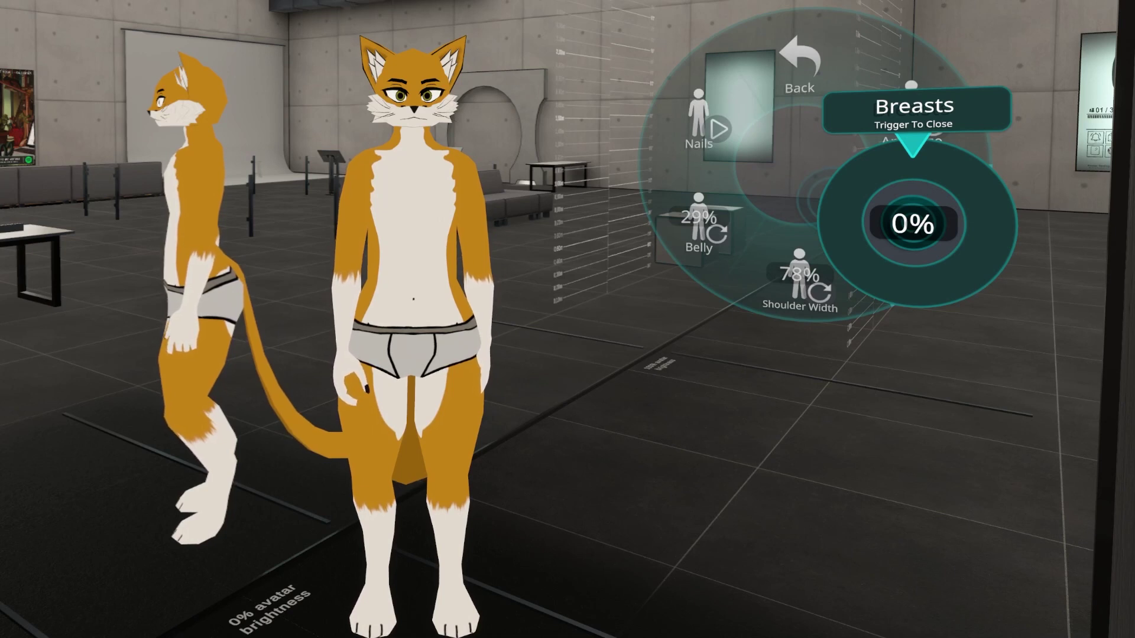
left_click_drag(914, 145, 1009, 226)
left_click(1009, 225)
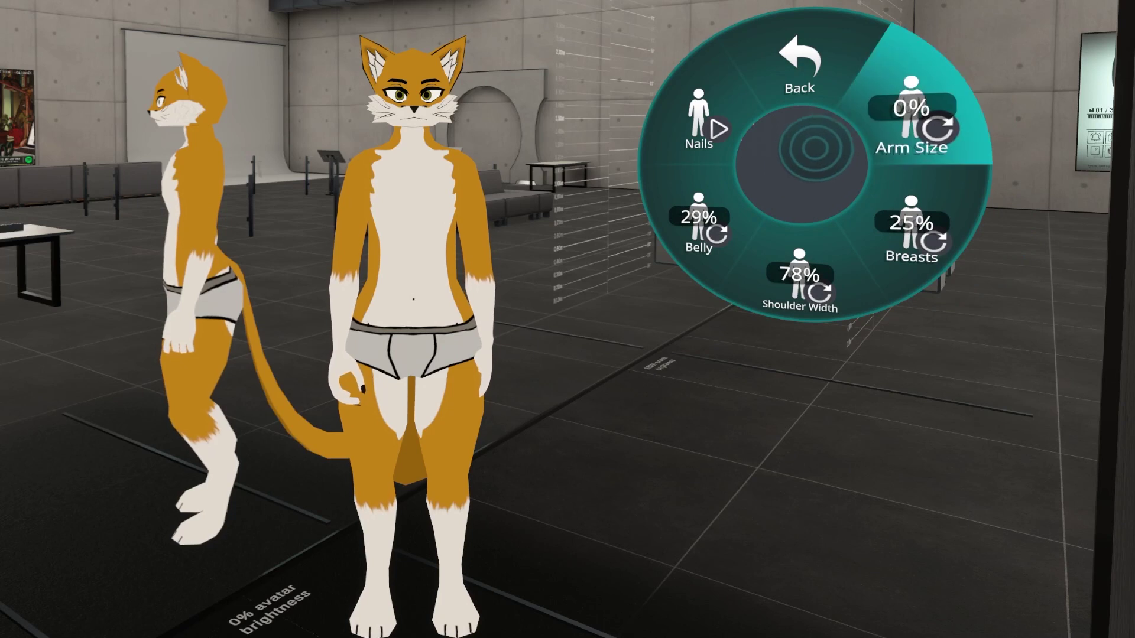
left_click(912, 118)
left_click_drag(914, 107, 937, 131)
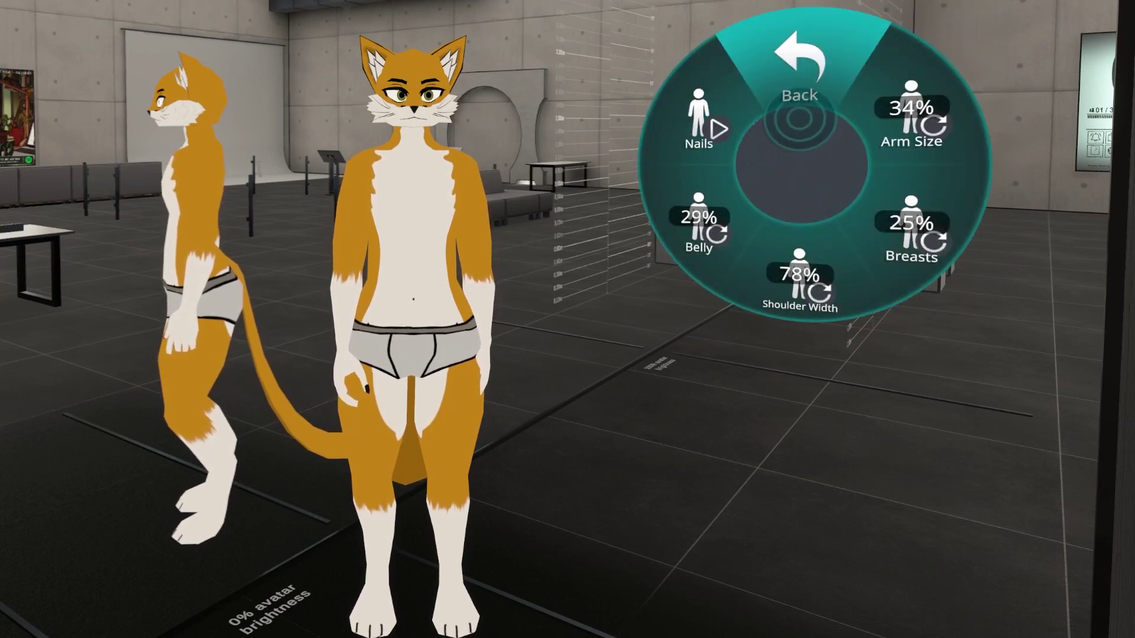
left_click(799, 118)
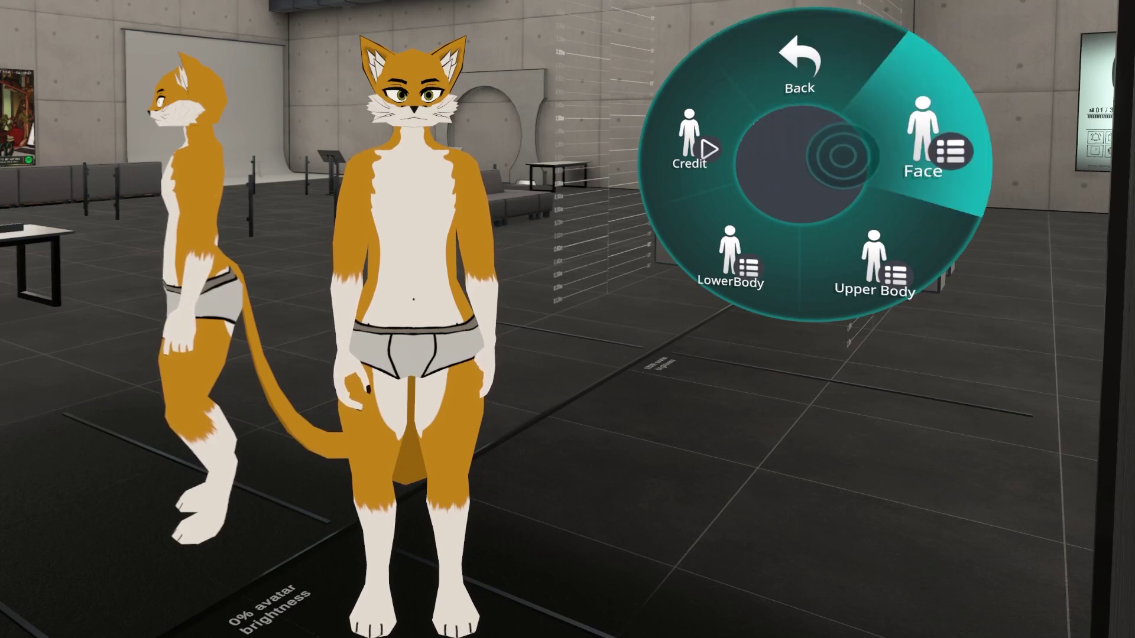
In the Face menu, turn the Canine Face radial puppet to 67%.
left_click(842, 156)
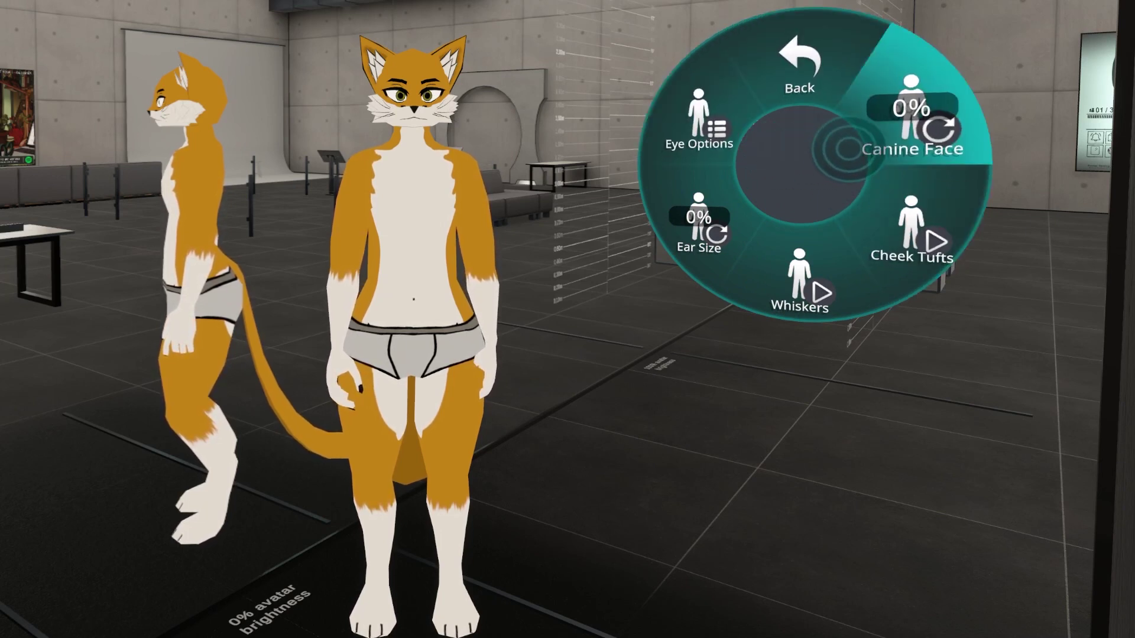
left_click(848, 148)
left_click_drag(913, 35, 927, 146)
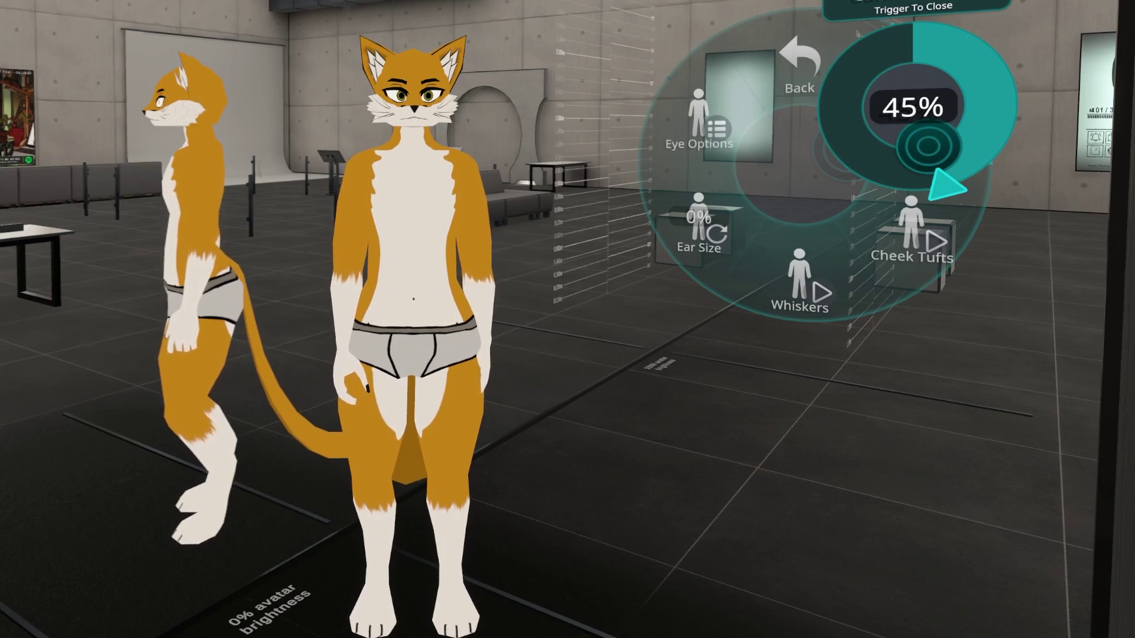
left_click_drag(947, 188, 914, 26)
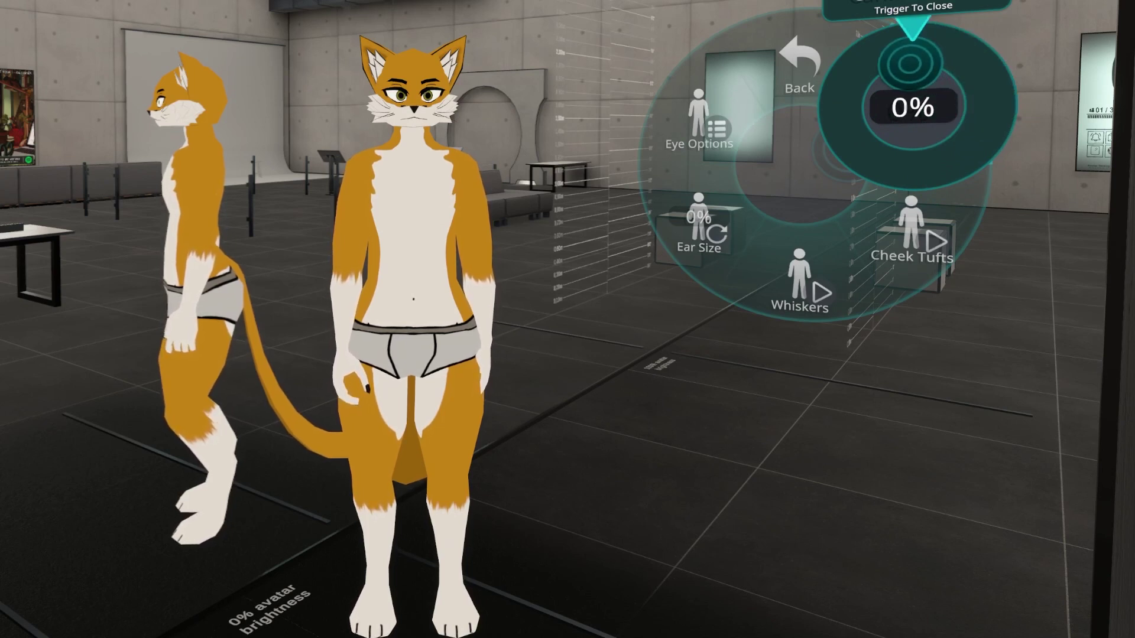
left_click_drag(914, 27, 828, 148)
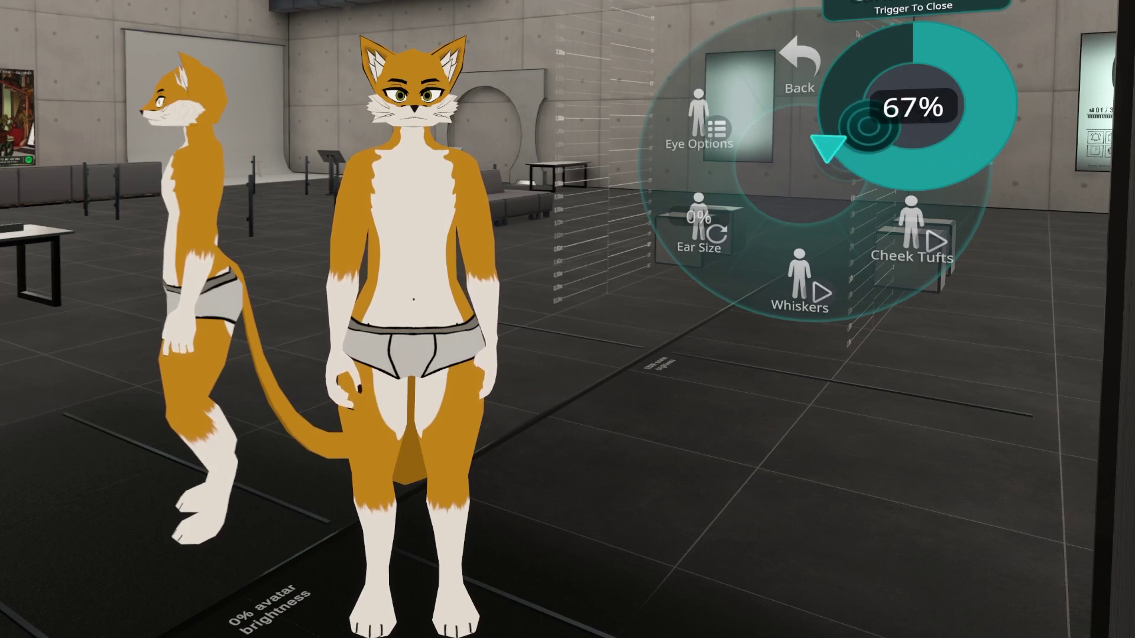
left_click(827, 148)
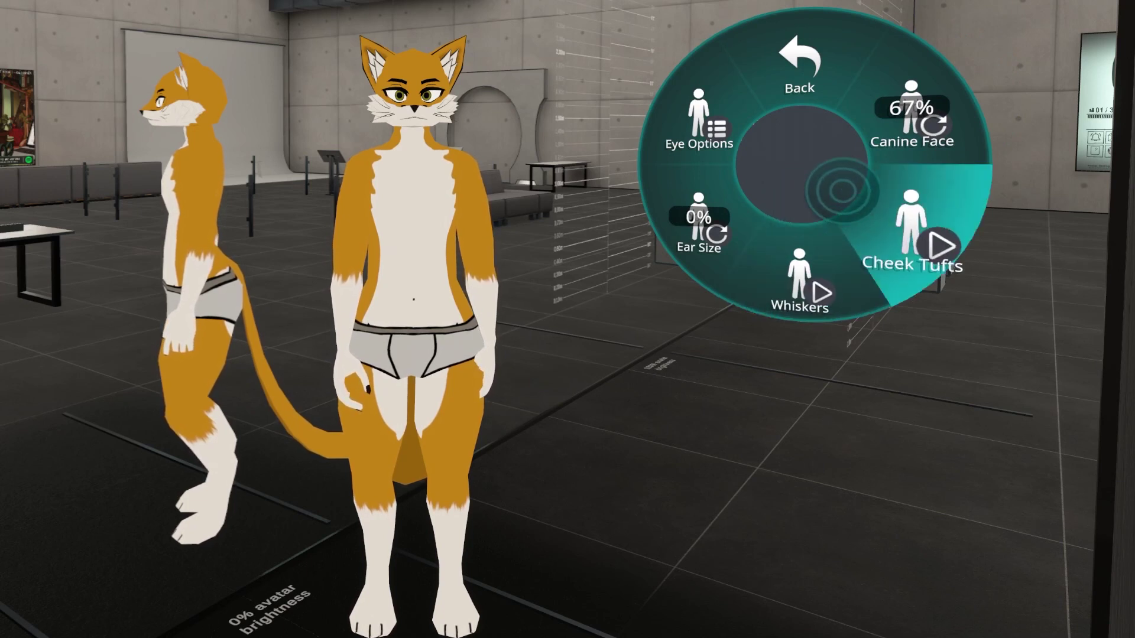
Toggle Cheek Tufts and Whiskers on and off to compare them.
left_click(831, 188)
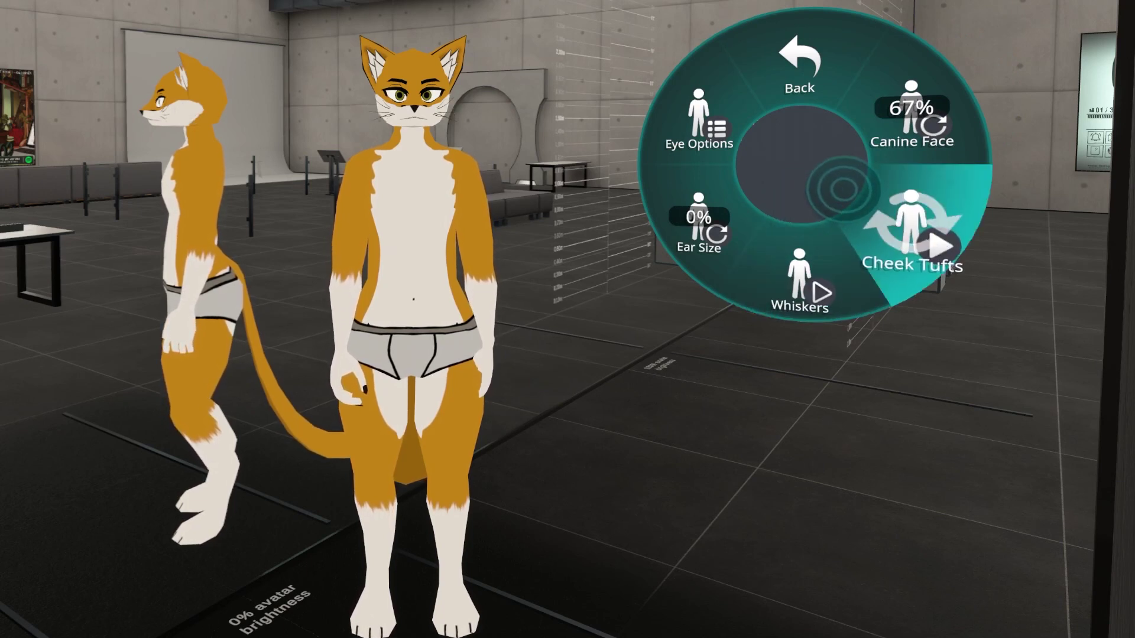
left_click(810, 204)
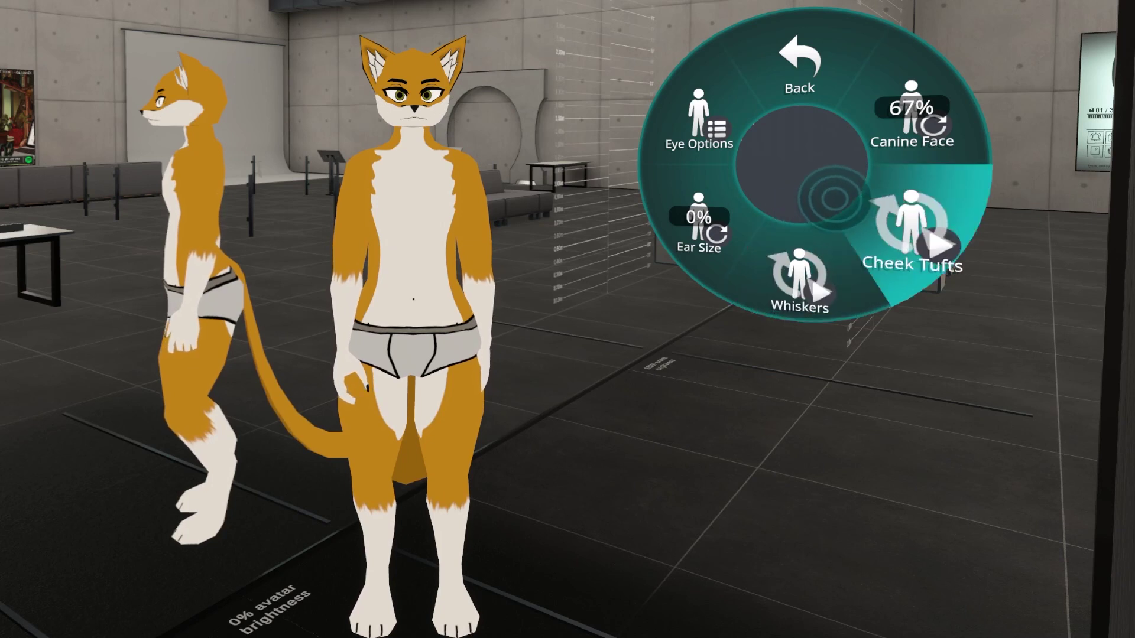
left_click(810, 204)
left_click(831, 188)
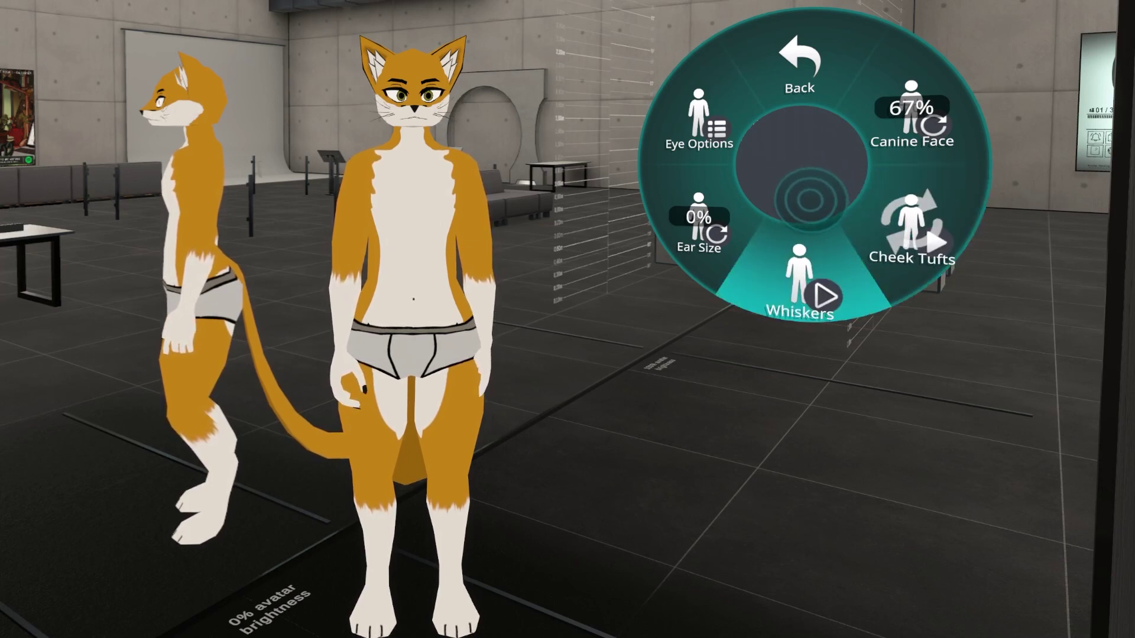
left_click(810, 204)
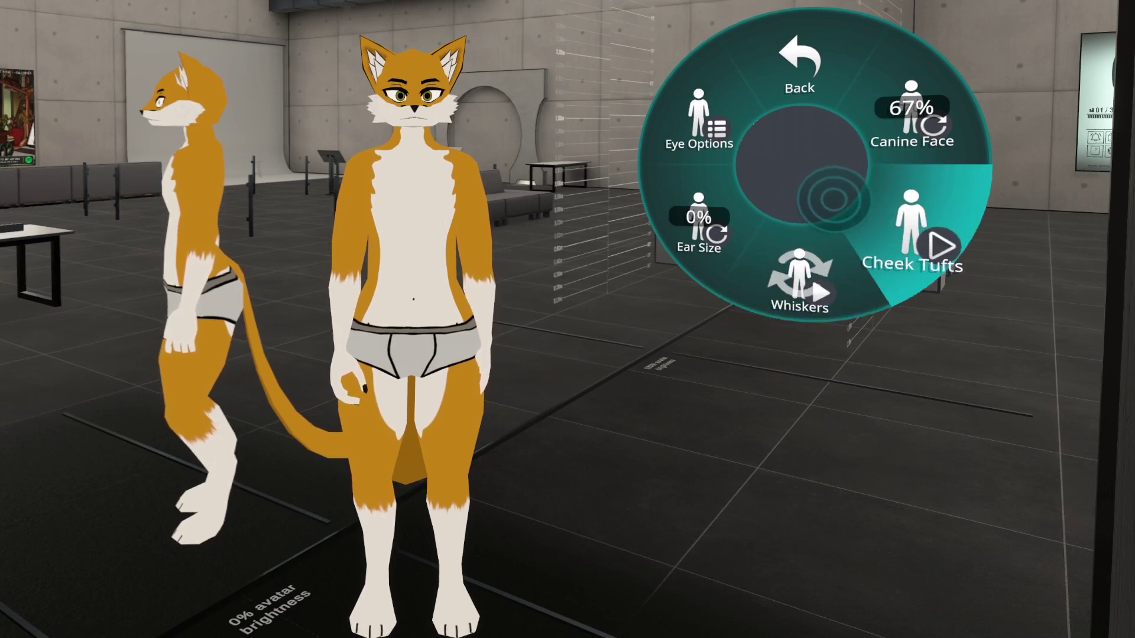
Enlarge the ears to 28% Ear Size.
left_click(754, 185)
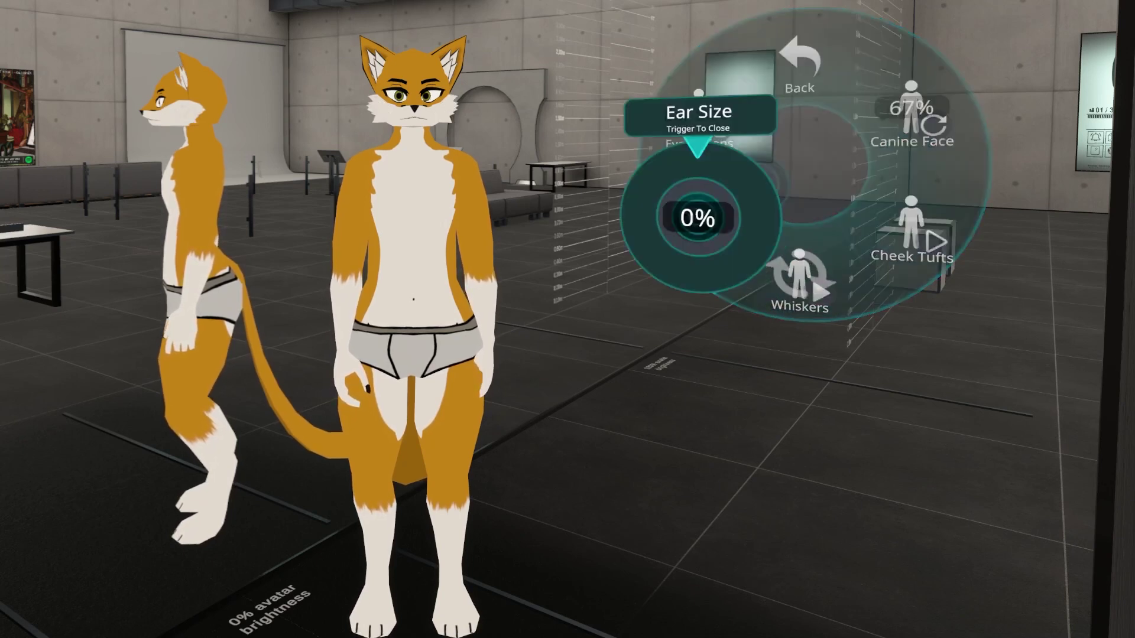
left_click_drag(697, 217, 738, 223)
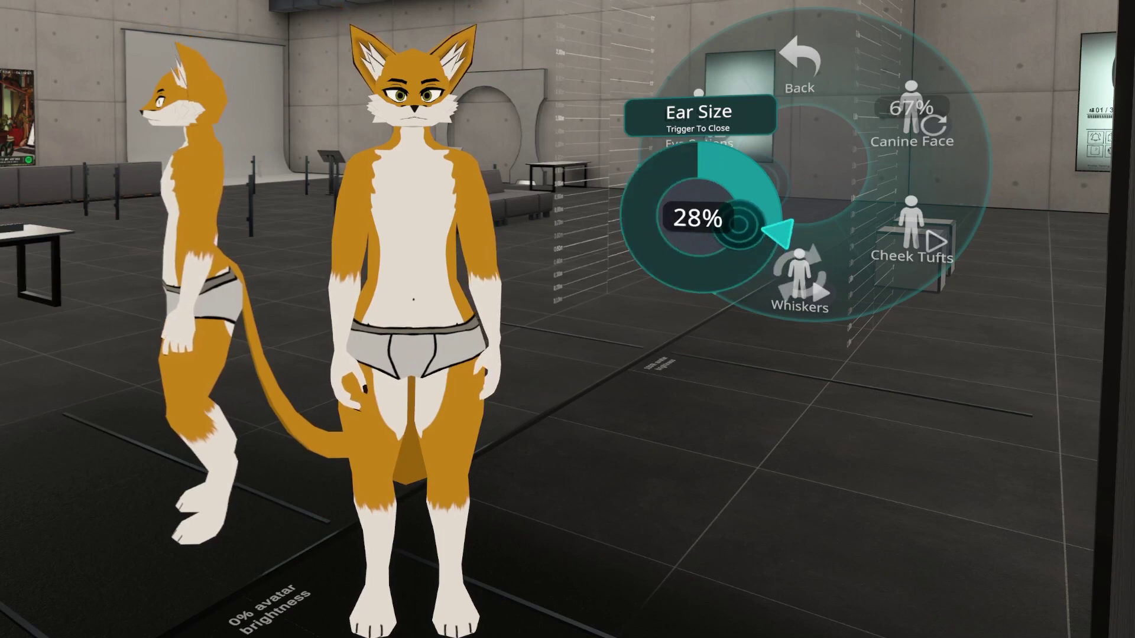
left_click(739, 223)
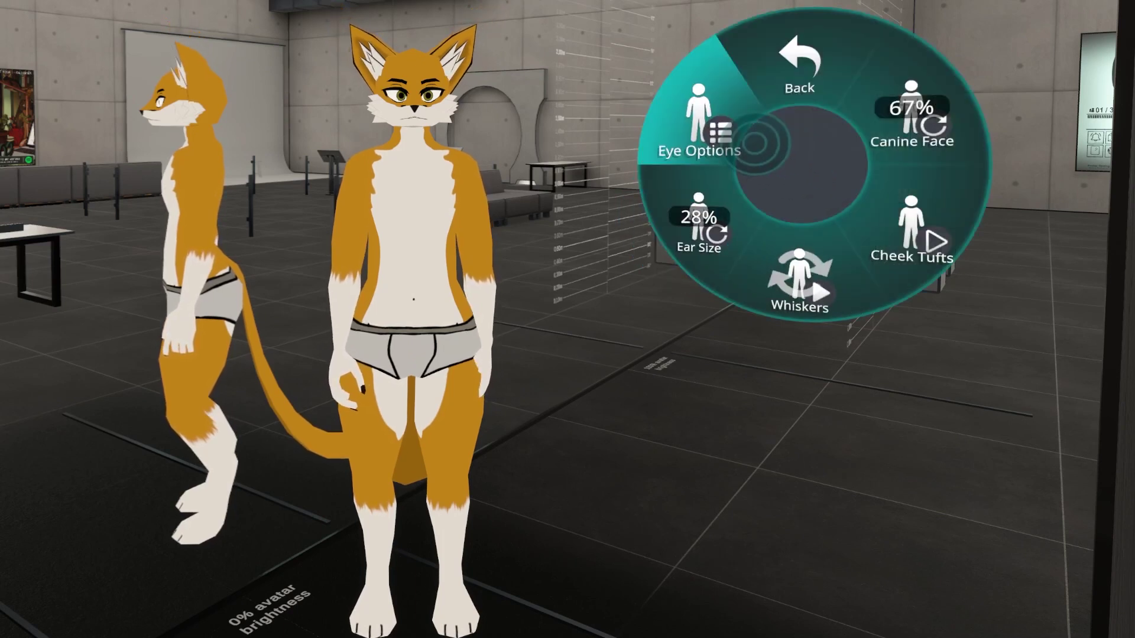
In Eye Options, turn the Cat Eye radial puppet to 15%.
left_click(755, 143)
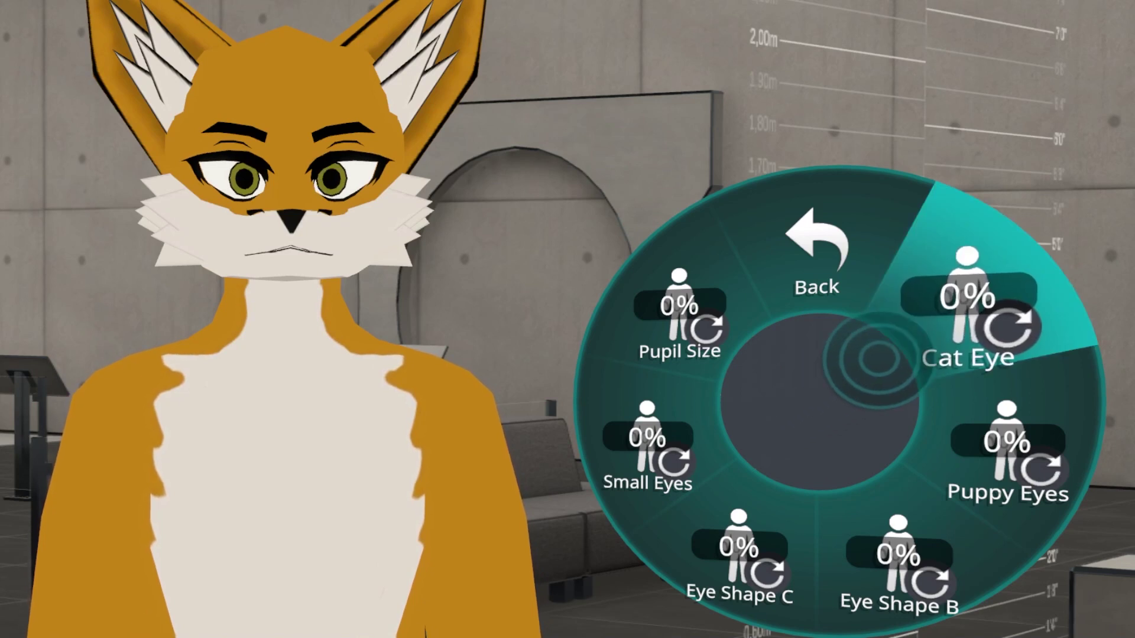
left_click(878, 357)
left_click_drag(1009, 345, 1038, 302)
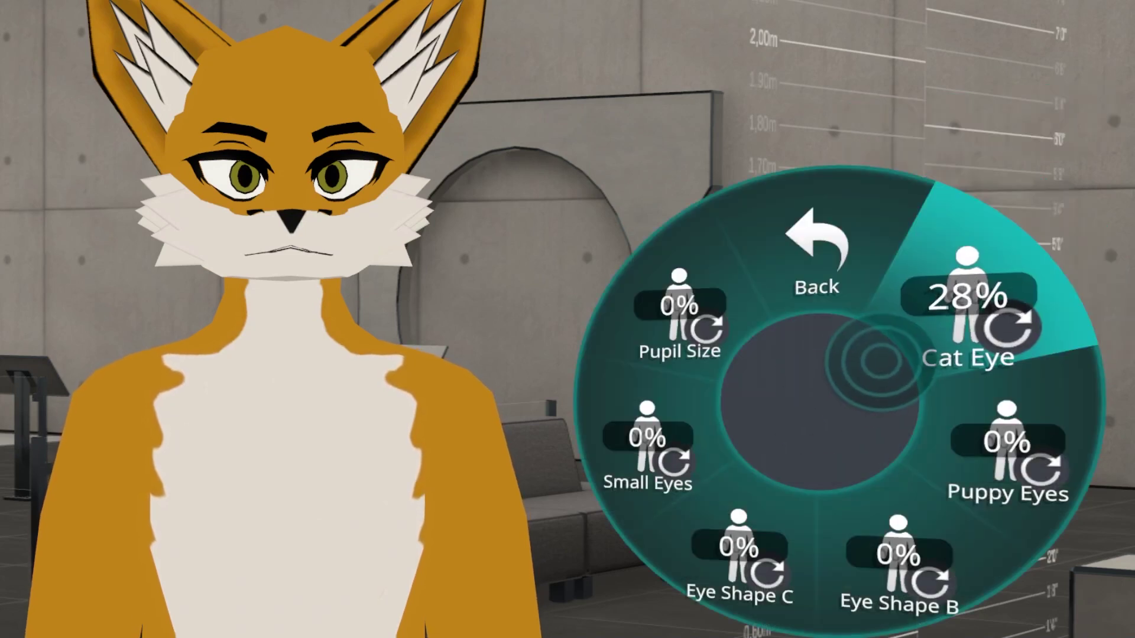
left_click(910, 337)
left_click_drag(970, 293, 1032, 252)
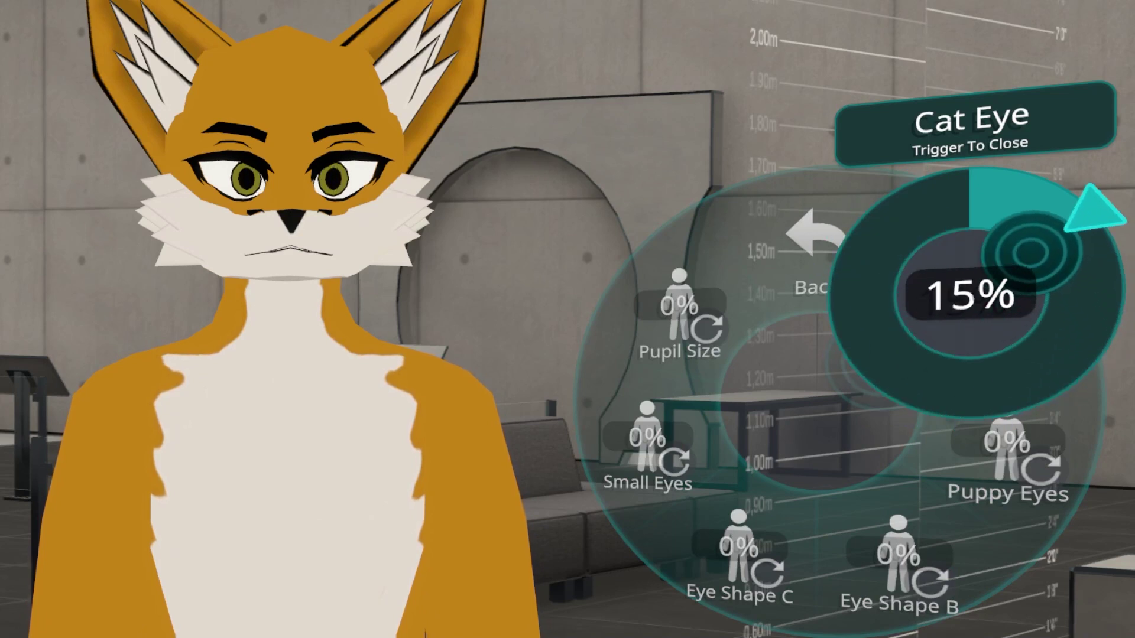
left_click(1032, 253)
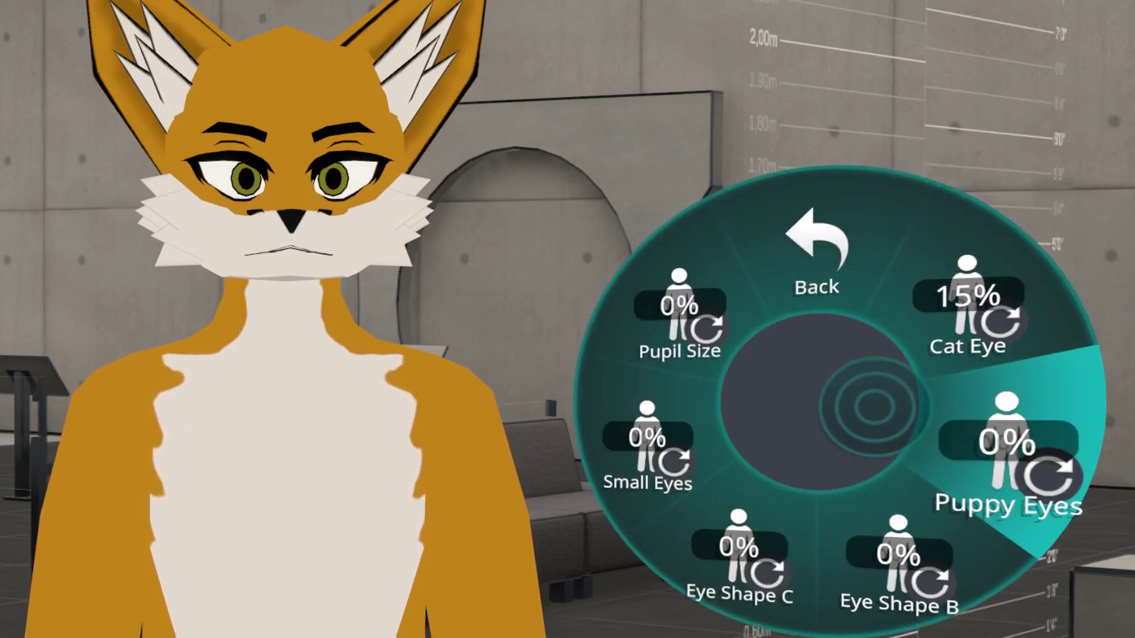